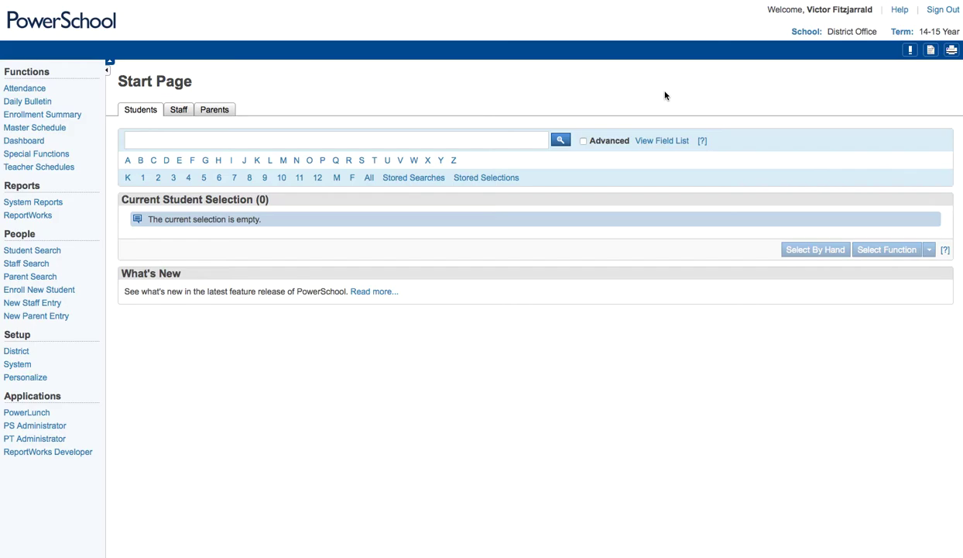
Change the working school from District Office to High School.
{"action": "left_click", "coordinate": [808, 33]}
{"action": "left_click", "coordinate": [828, 31]}
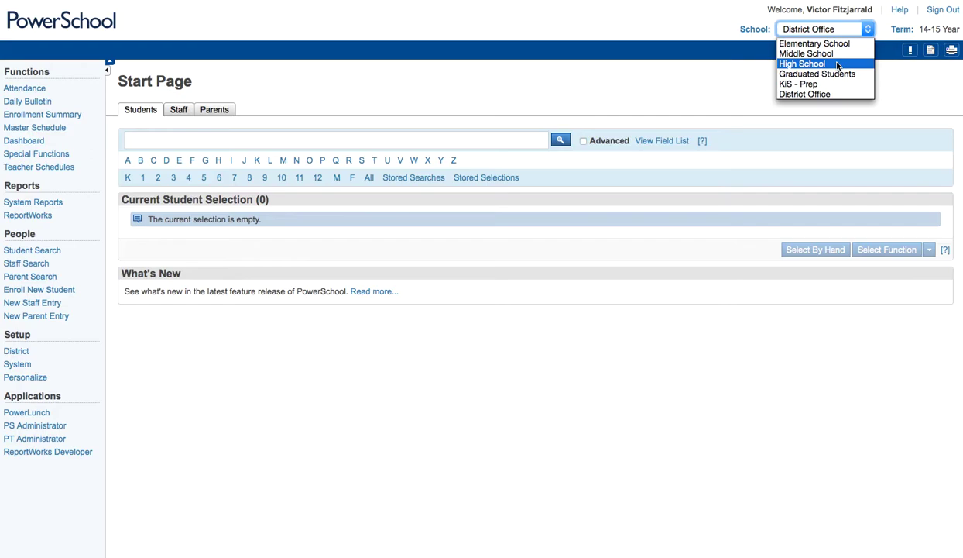
{"action": "left_click", "coordinate": [800, 65]}
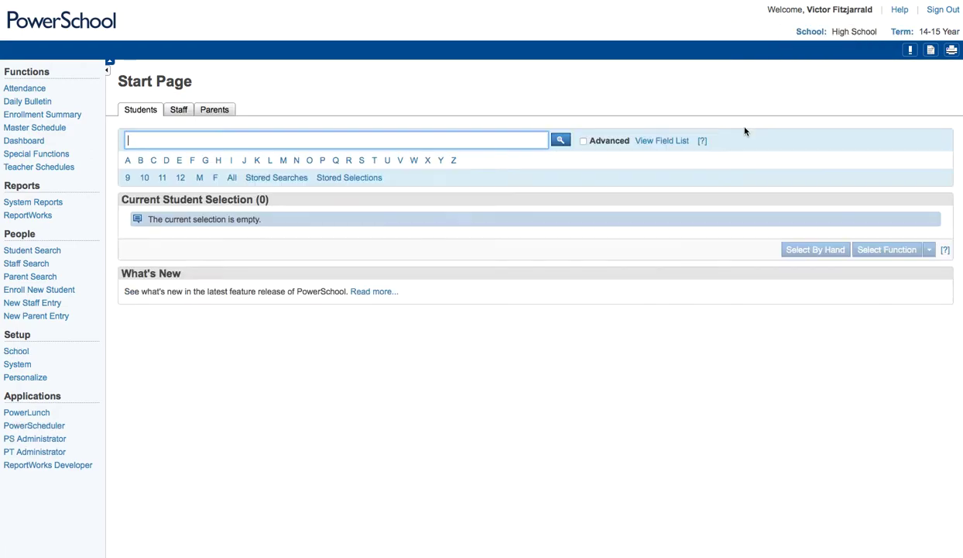
Show the ReportWorks reports list under System Reports for High School.
{"action": "left_click", "coordinate": [43, 205]}
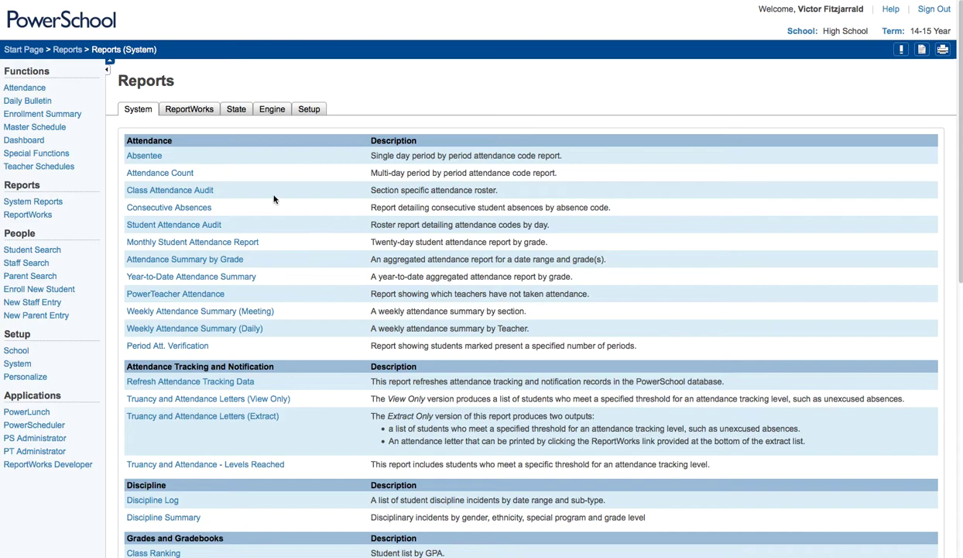
{"action": "left_click", "coordinate": [192, 110]}
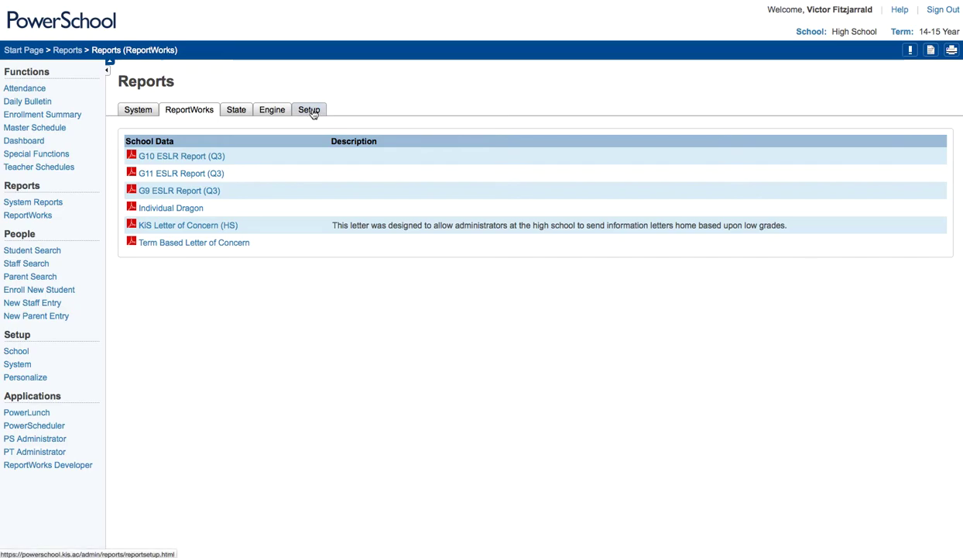
Go to the Reports Setup page's Object Reports list of report card and transcript templates.
{"action": "left_click", "coordinate": [312, 113]}
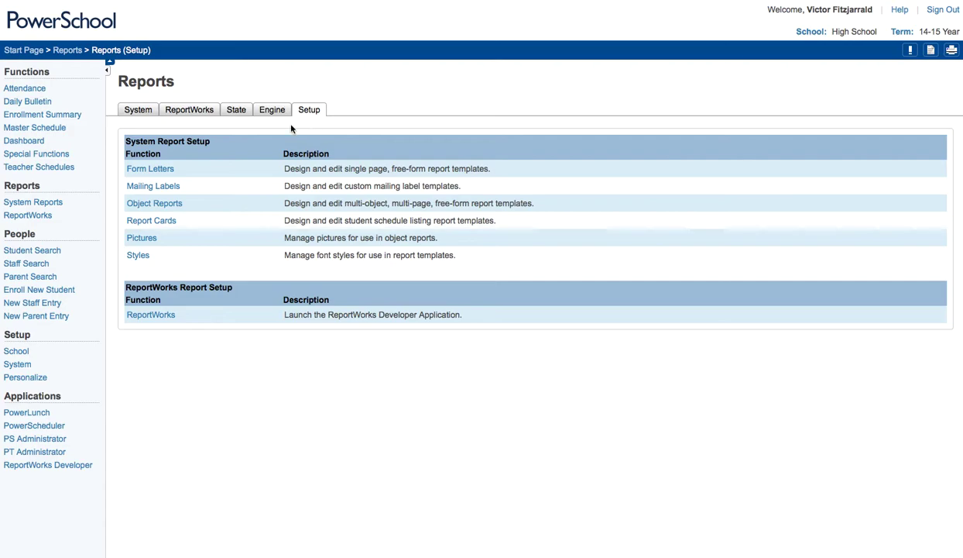
{"action": "left_click", "coordinate": [148, 204]}
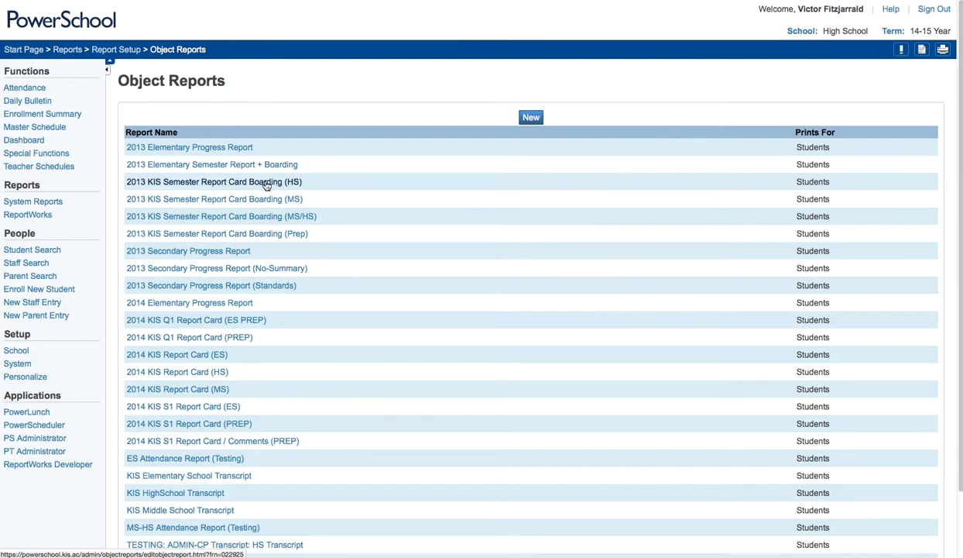
{"action": "left_click", "coordinate": [266, 180]}
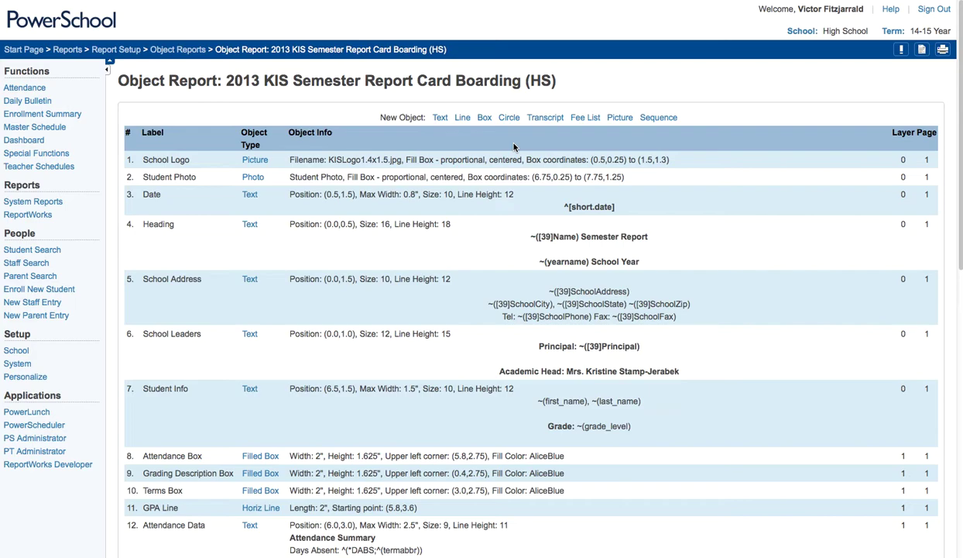
{"action": "scroll", "coordinate": [574, 191], "scroll_direction": "down", "scroll_amount": 8}
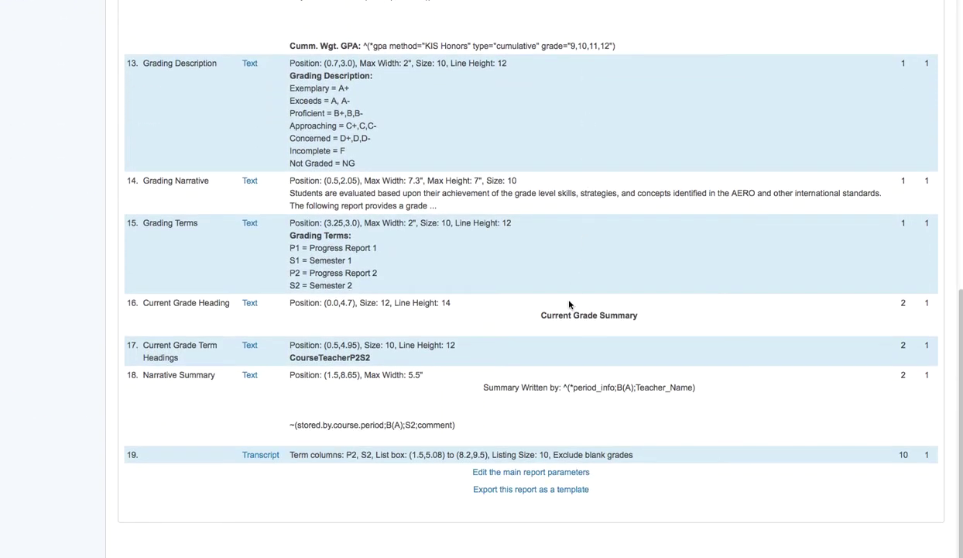
{"action": "left_click", "coordinate": [564, 473]}
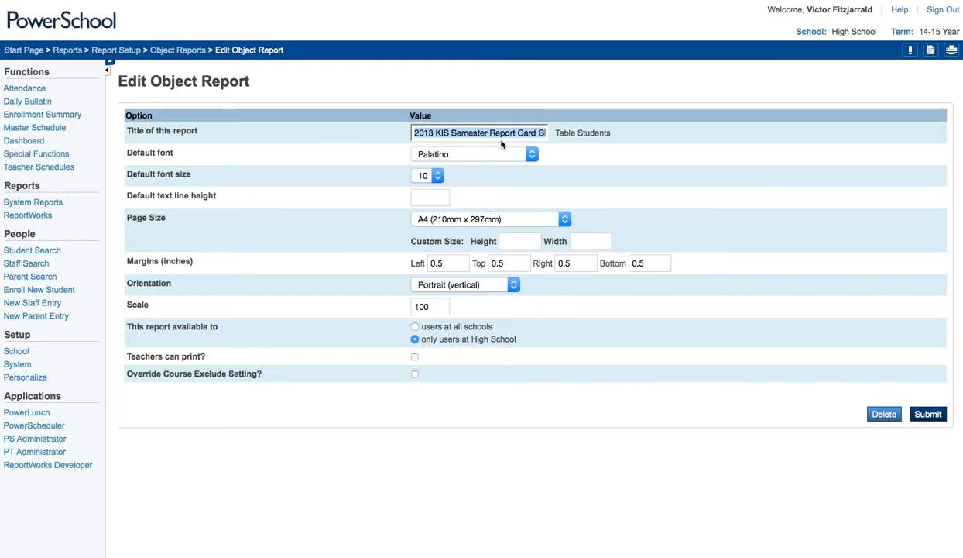
{"action": "left_click", "coordinate": [921, 413]}
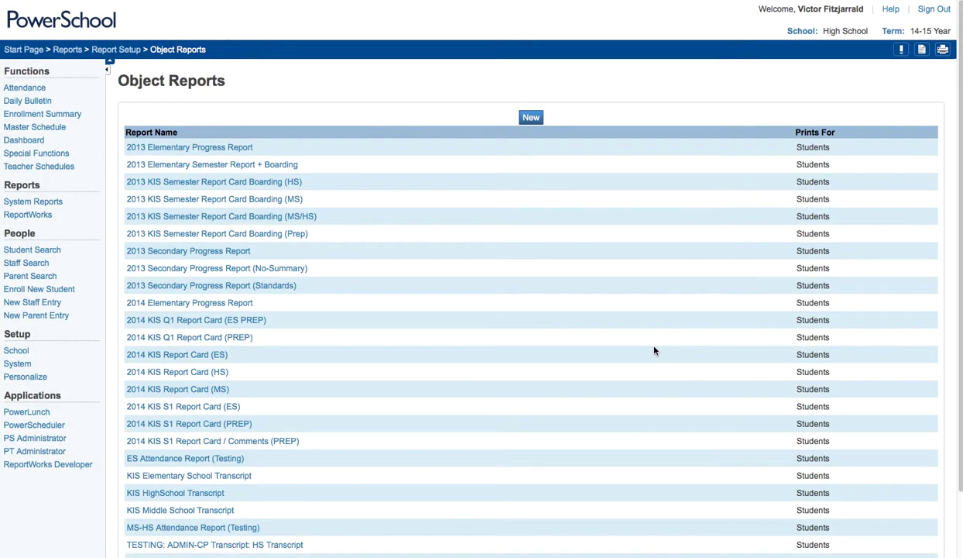
Reopen the 2013 KIS Semester Report Card Boarding (HS) report and review objects 10–19 through the Transcript object.
{"action": "left_click", "coordinate": [269, 183]}
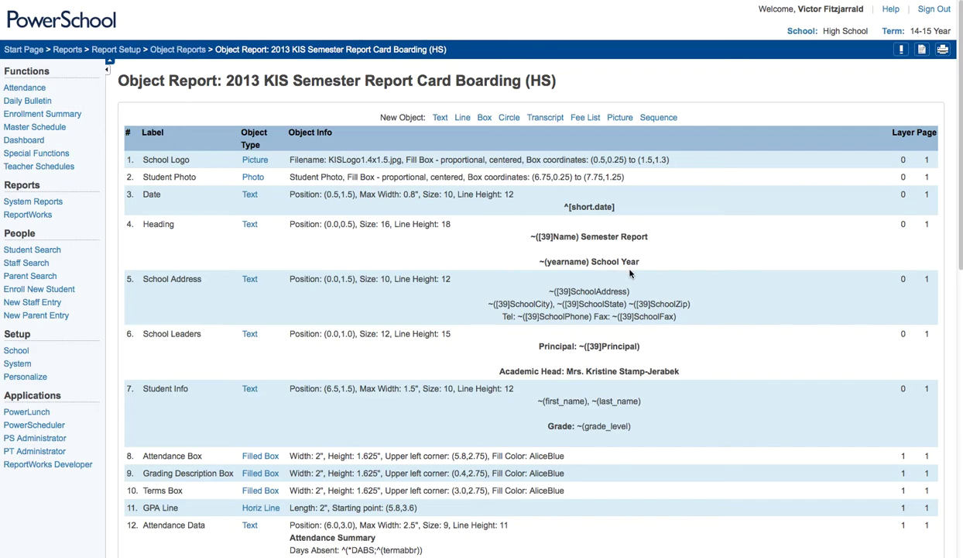
{"action": "scroll", "coordinate": [629, 256], "scroll_direction": "down", "scroll_amount": 1}
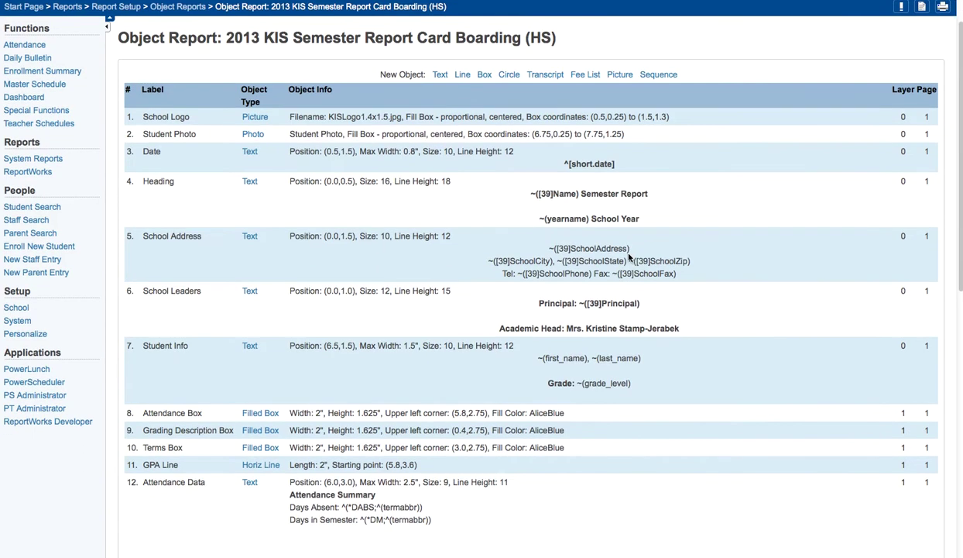
{"action": "scroll", "coordinate": [629, 255], "scroll_direction": "down", "scroll_amount": 1}
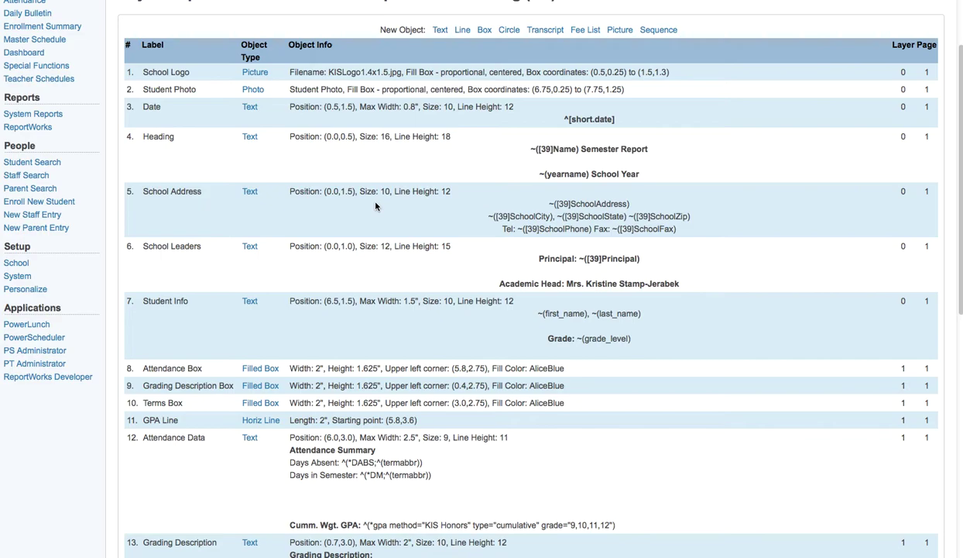
{"action": "scroll", "coordinate": [375, 206], "scroll_direction": "down", "scroll_amount": 2}
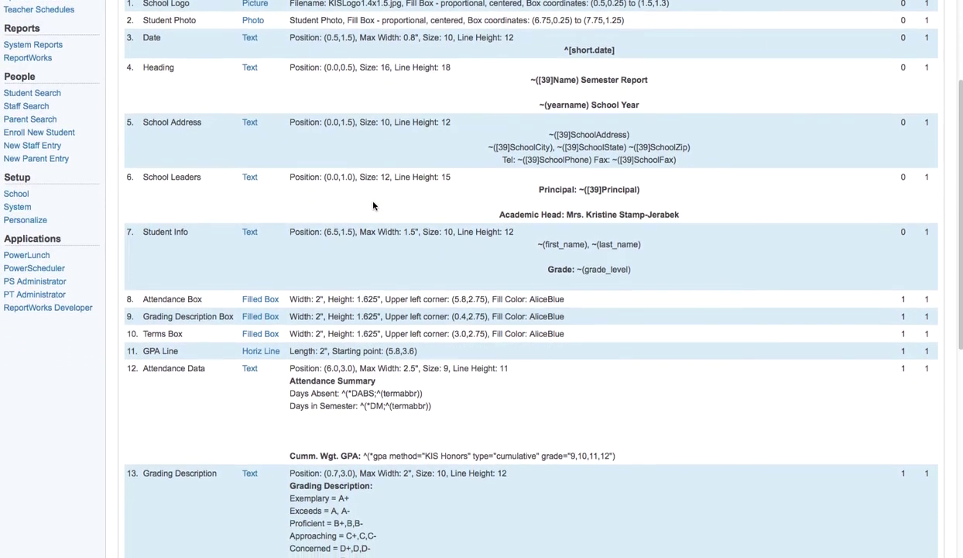
{"action": "scroll", "coordinate": [373, 206], "scroll_direction": "down", "scroll_amount": 1}
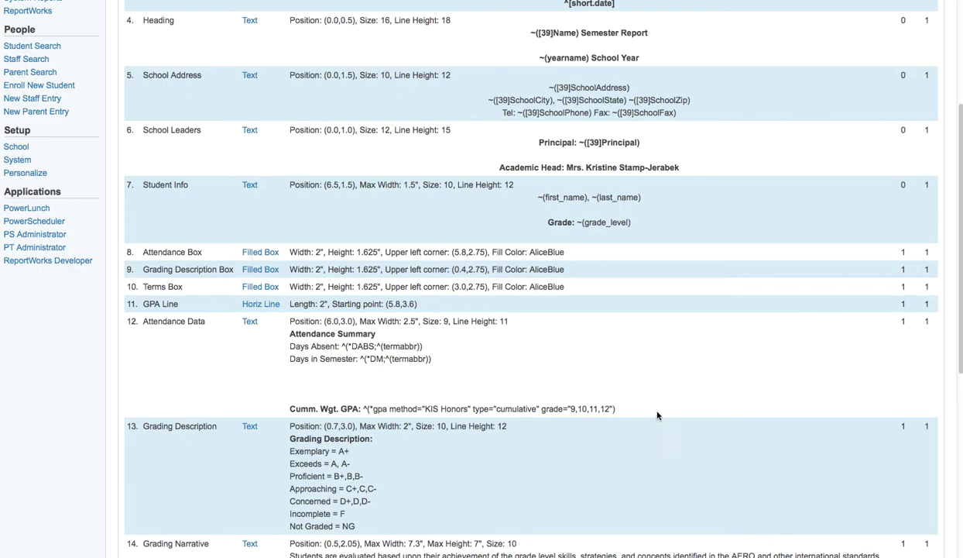
{"action": "scroll", "coordinate": [883, 97], "scroll_direction": "up", "scroll_amount": 1}
{"action": "scroll", "coordinate": [883, 96], "scroll_direction": "up", "scroll_amount": 5}
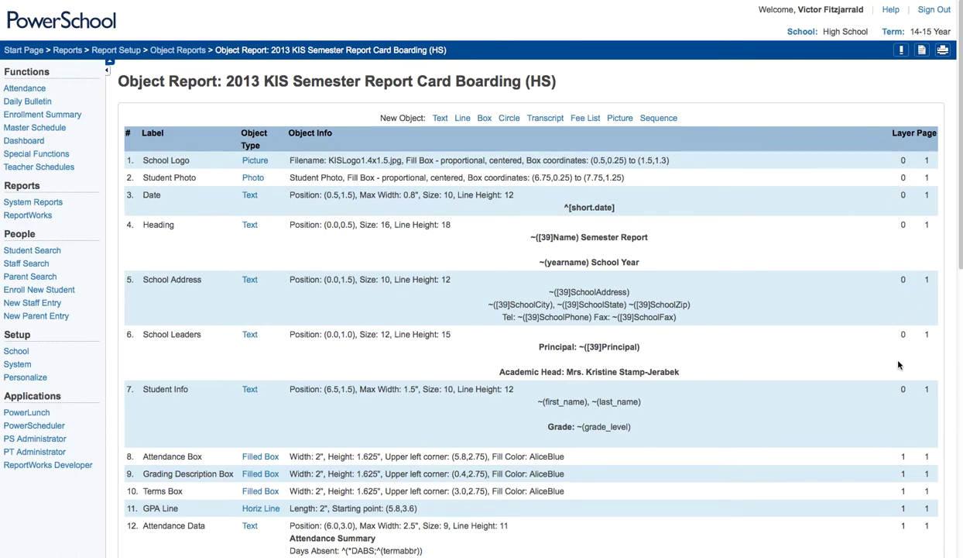
{"action": "scroll", "coordinate": [878, 344], "scroll_direction": "down", "scroll_amount": 1}
{"action": "scroll", "coordinate": [878, 344], "scroll_direction": "down", "scroll_amount": 2}
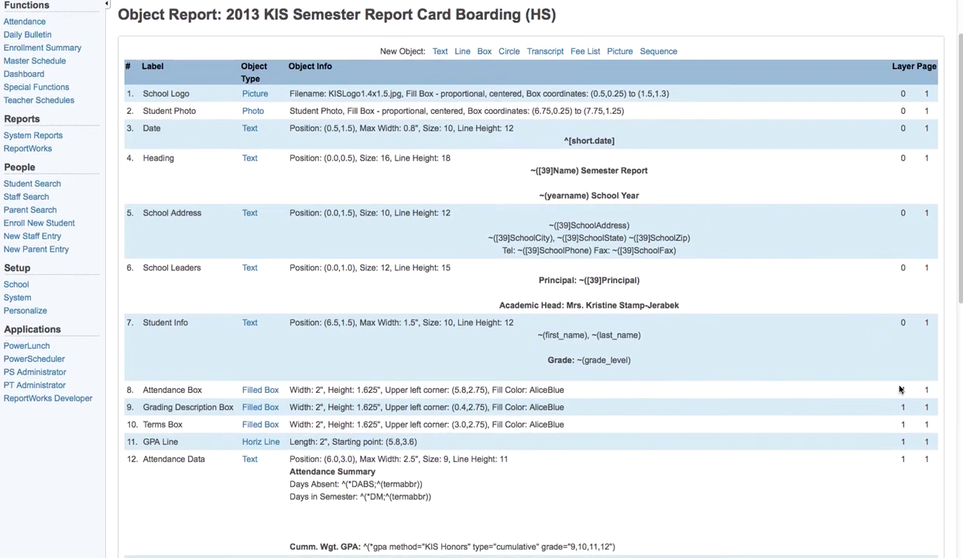
{"action": "scroll", "coordinate": [825, 412], "scroll_direction": "down", "scroll_amount": 3}
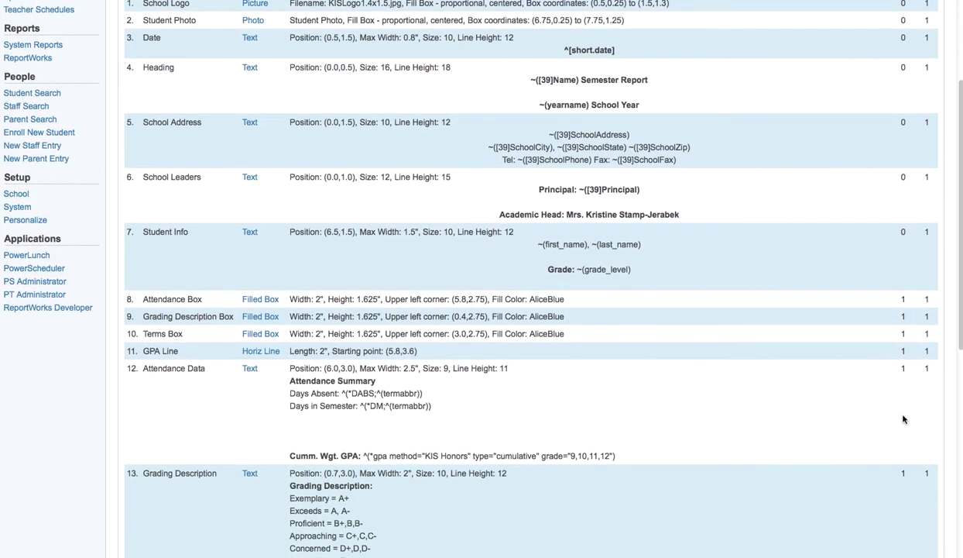
{"action": "scroll", "coordinate": [898, 438], "scroll_direction": "down", "scroll_amount": 2}
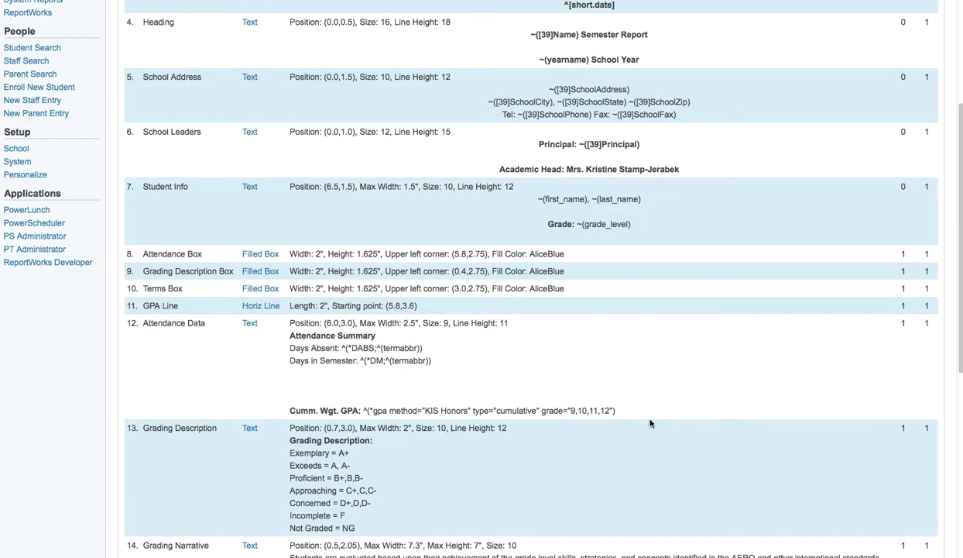
{"action": "scroll", "coordinate": [684, 393], "scroll_direction": "down", "scroll_amount": 3}
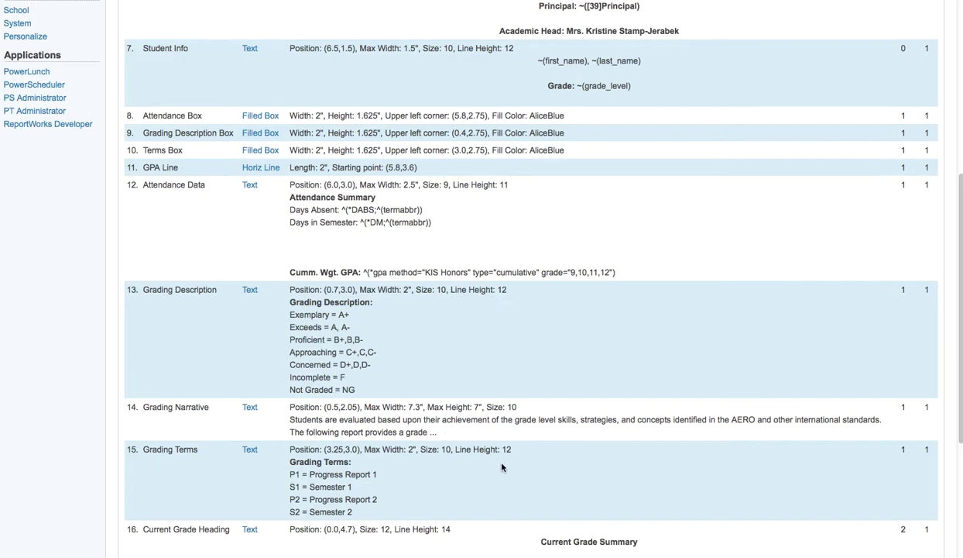
{"action": "scroll", "coordinate": [535, 454], "scroll_direction": "down", "scroll_amount": 2}
{"action": "scroll", "coordinate": [537, 457], "scroll_direction": "down", "scroll_amount": 3}
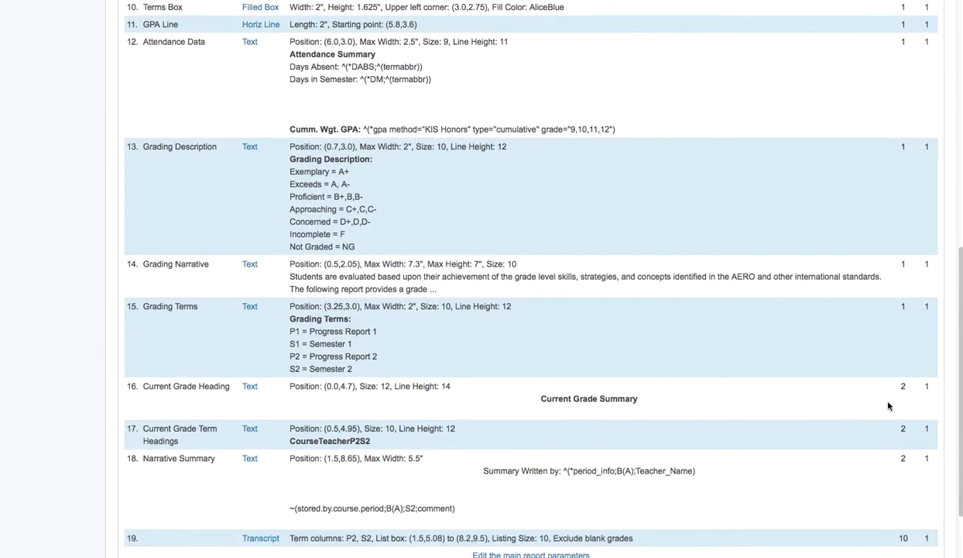
{"action": "scroll", "coordinate": [890, 389], "scroll_direction": "down", "scroll_amount": 1}
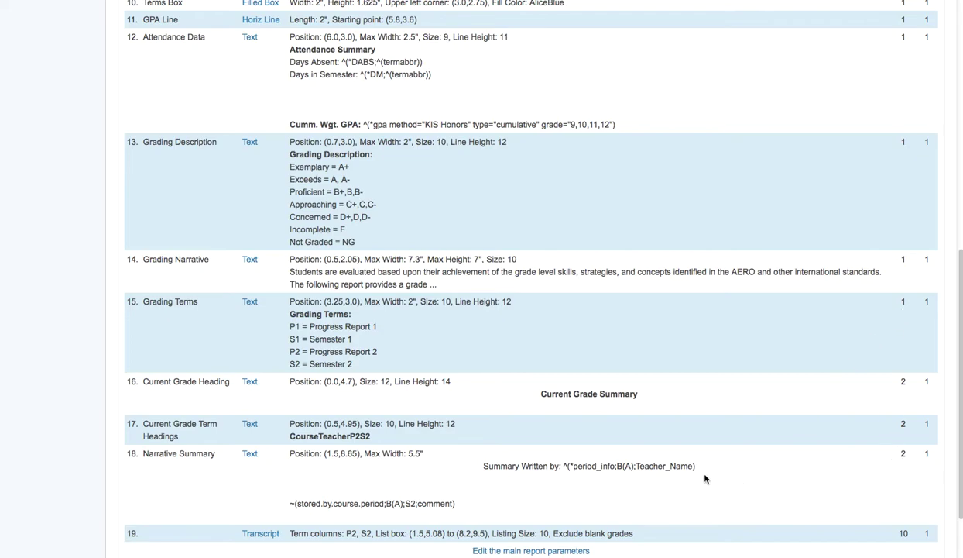
{"action": "left_click", "coordinate": [250, 425]}
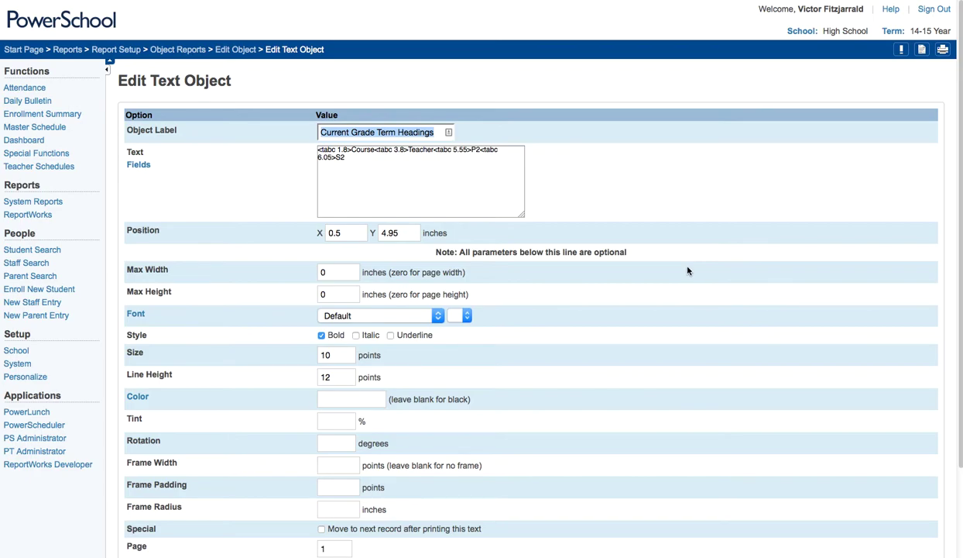
{"action": "scroll", "coordinate": [688, 270], "scroll_direction": "down", "scroll_amount": 3}
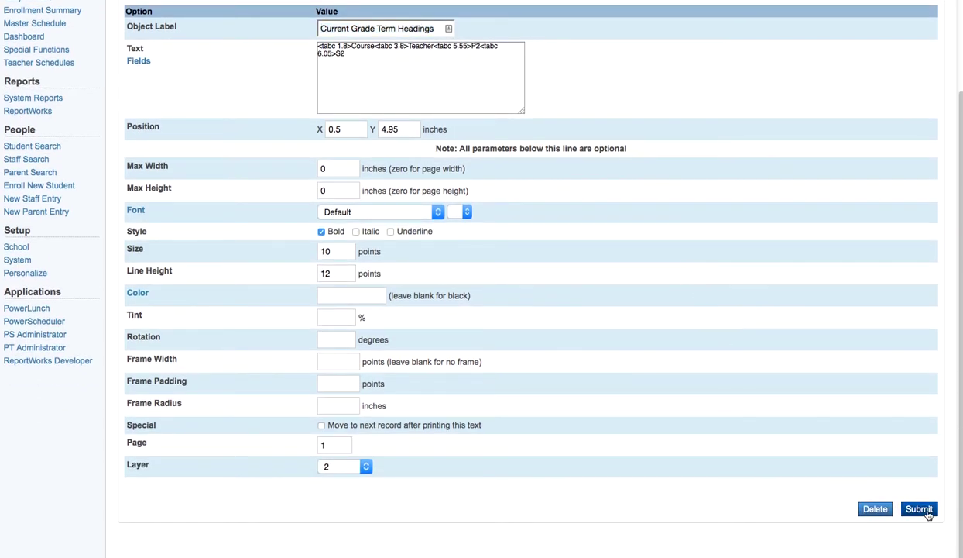
{"action": "left_click", "coordinate": [922, 510]}
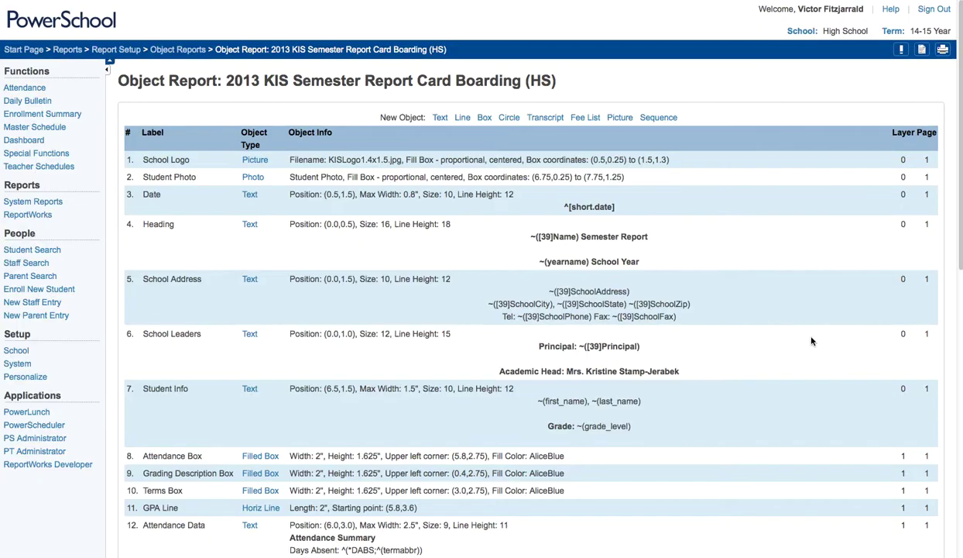
{"action": "scroll", "coordinate": [812, 340], "scroll_direction": "down", "scroll_amount": 10}
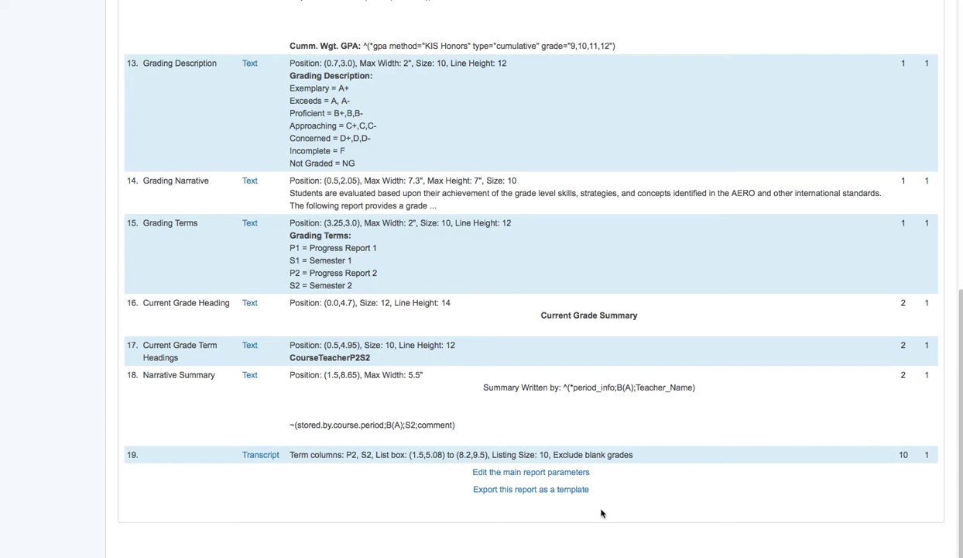
Set the Transcript object's 'Restrict to this credit type' field to '14-15,'.
{"action": "left_click", "coordinate": [268, 457]}
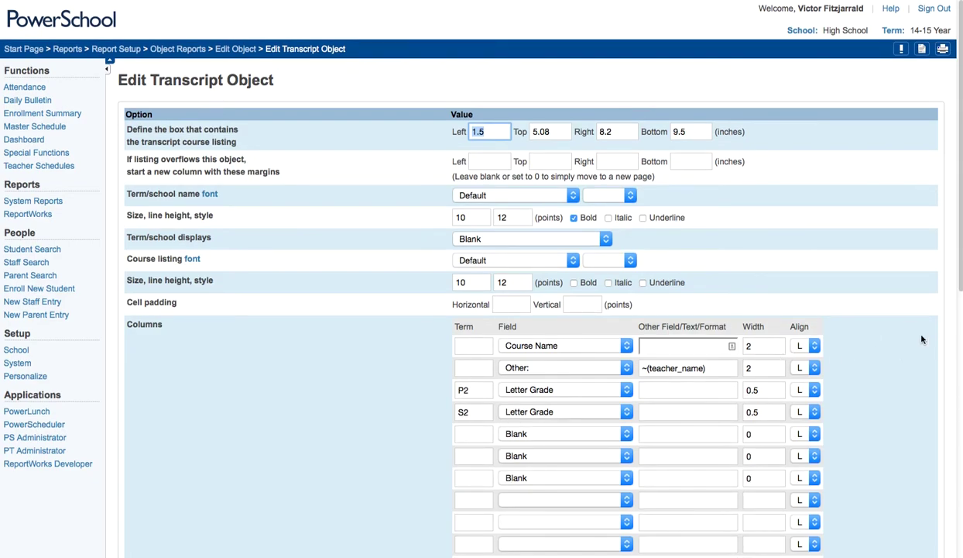
{"action": "scroll", "coordinate": [920, 338], "scroll_direction": "down", "scroll_amount": 5}
{"action": "scroll", "coordinate": [920, 338], "scroll_direction": "down", "scroll_amount": 5}
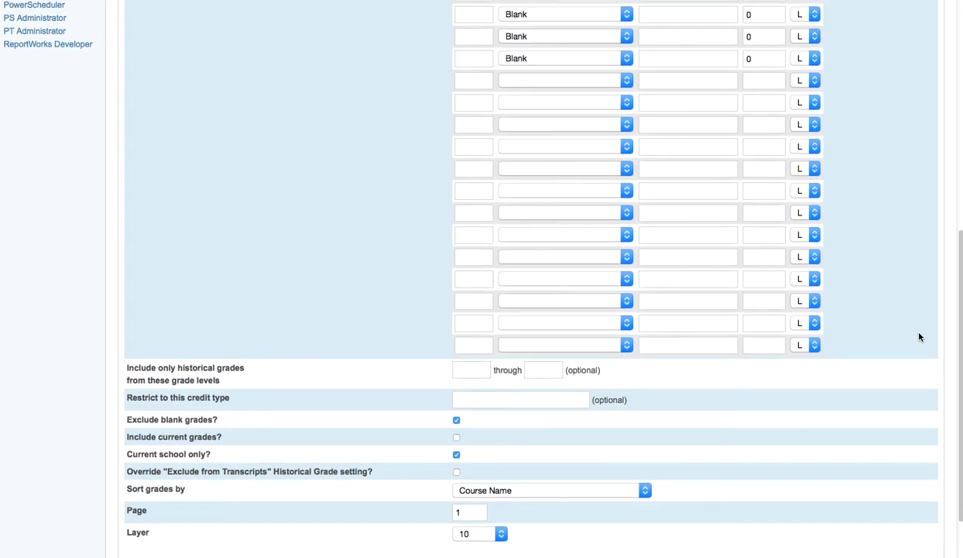
{"action": "scroll", "coordinate": [920, 337], "scroll_direction": "down", "scroll_amount": 2}
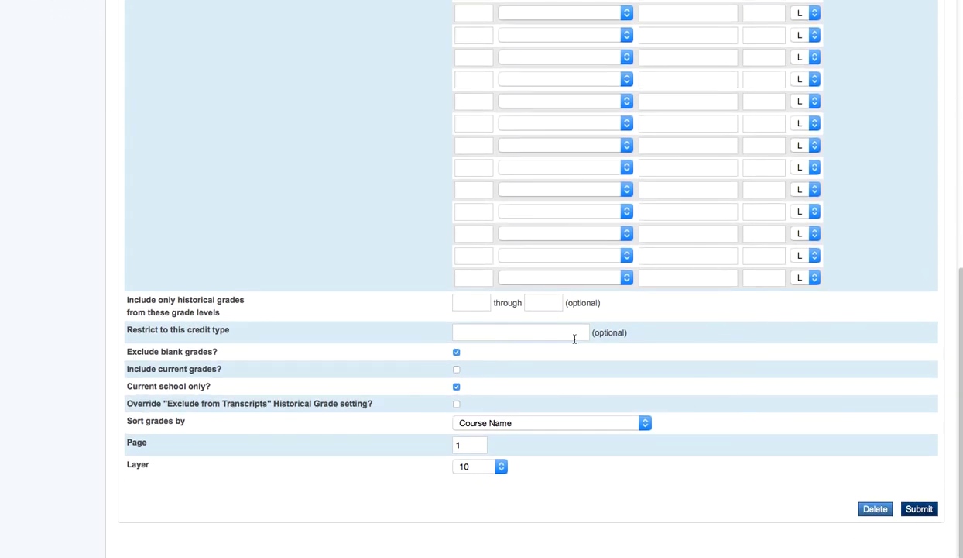
{"action": "scroll", "coordinate": [707, 269], "scroll_direction": "up", "scroll_amount": 9}
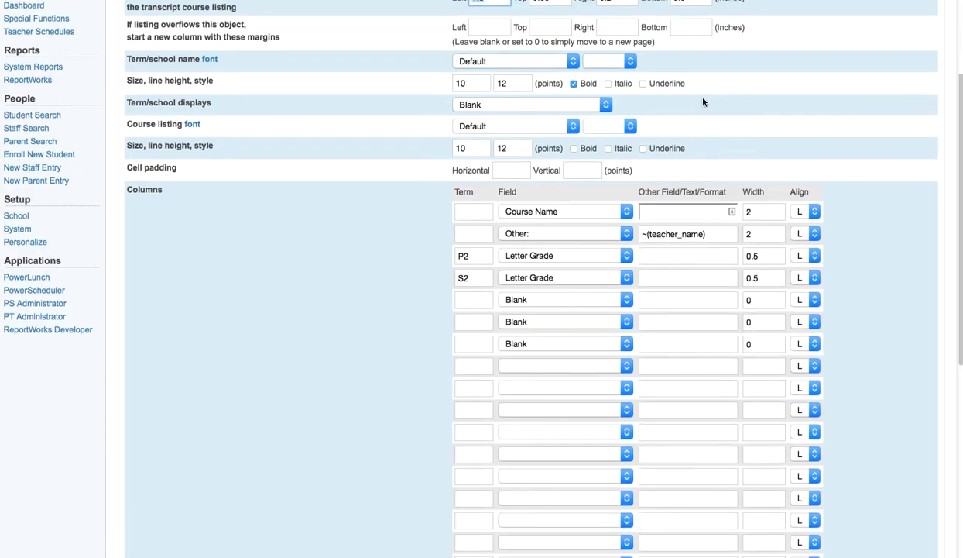
{"action": "scroll", "coordinate": [800, 116], "scroll_direction": "down", "scroll_amount": 7}
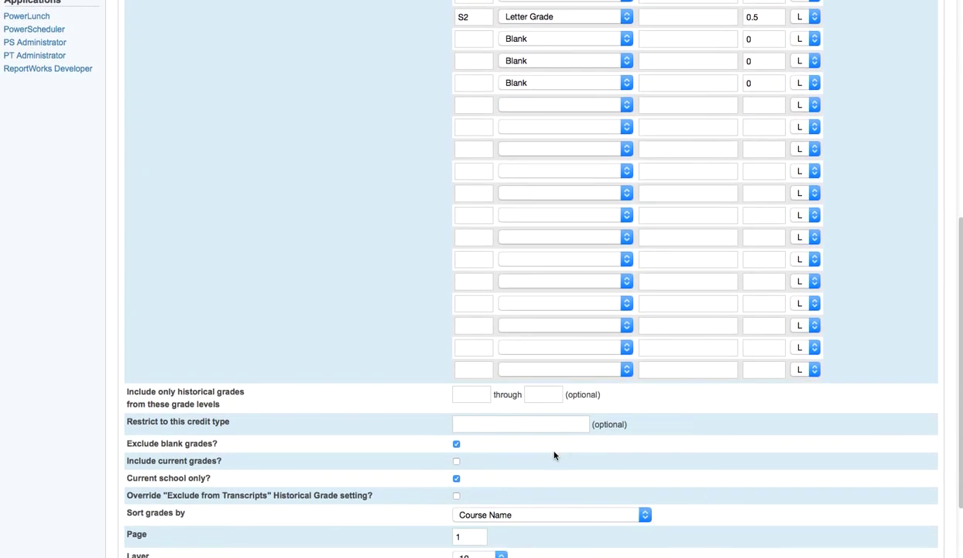
{"action": "left_click", "coordinate": [542, 422]}
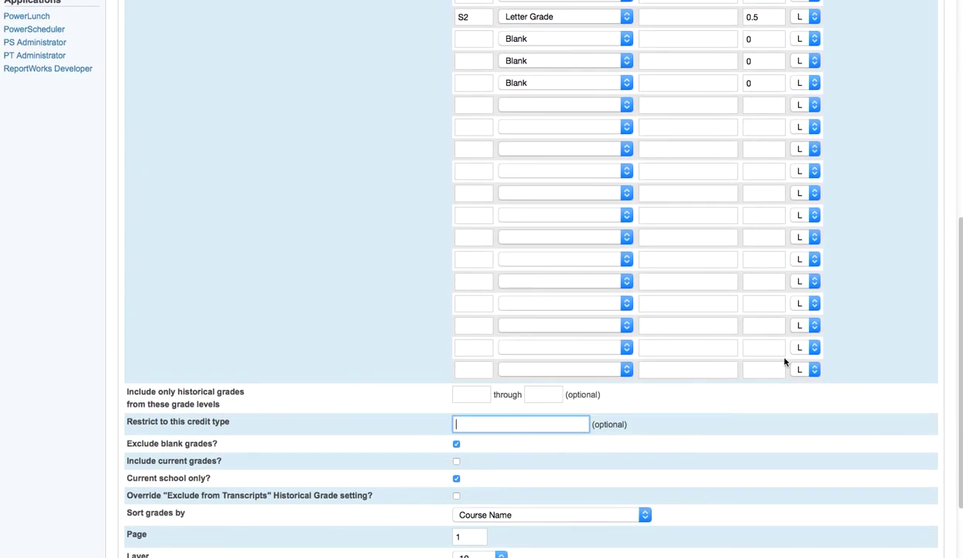
{"action": "type", "text": "14-15,"}
{"action": "scroll", "coordinate": [850, 341], "scroll_direction": "down", "scroll_amount": 3}
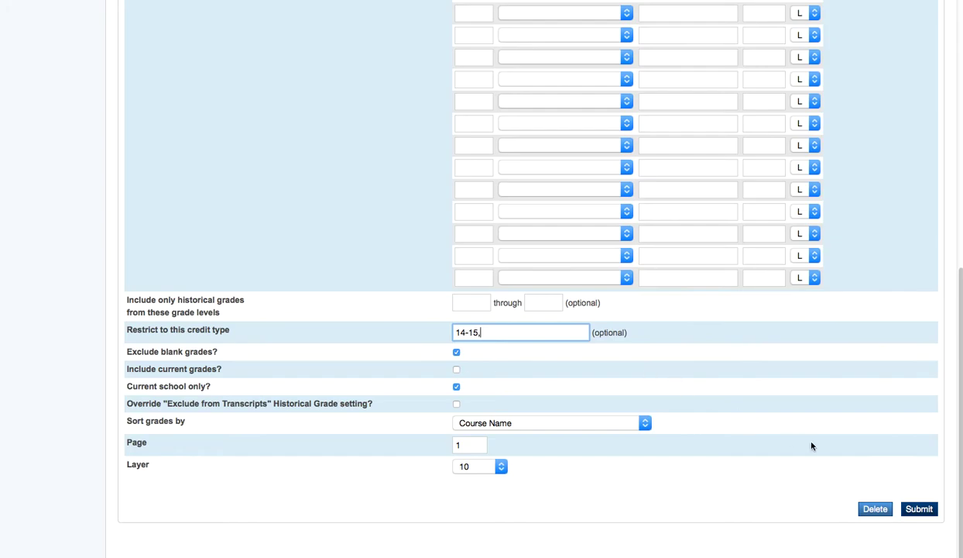
Save the transcript settings, select all 182 High School students, and choose Print Reports.
{"action": "left_click", "coordinate": [920, 509]}
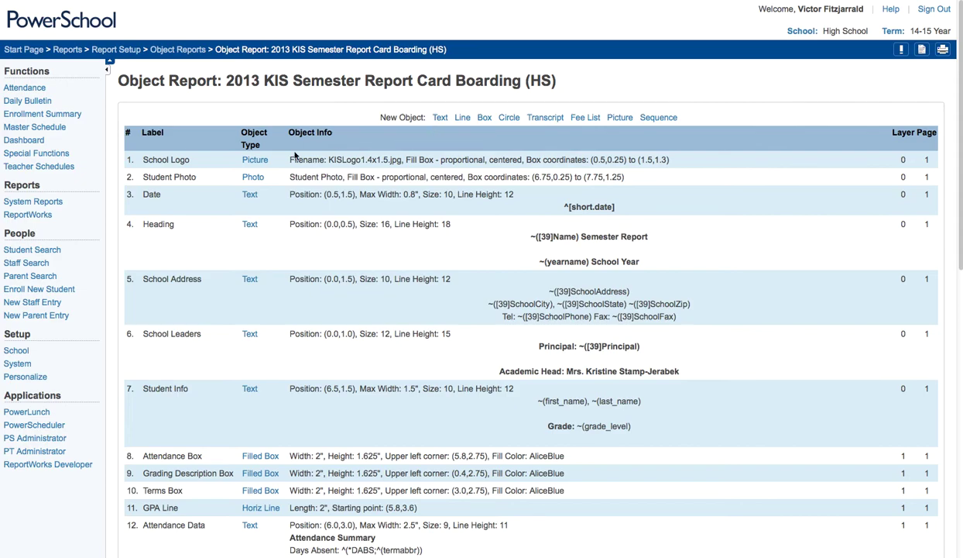
{"action": "left_click", "coordinate": [67, 51]}
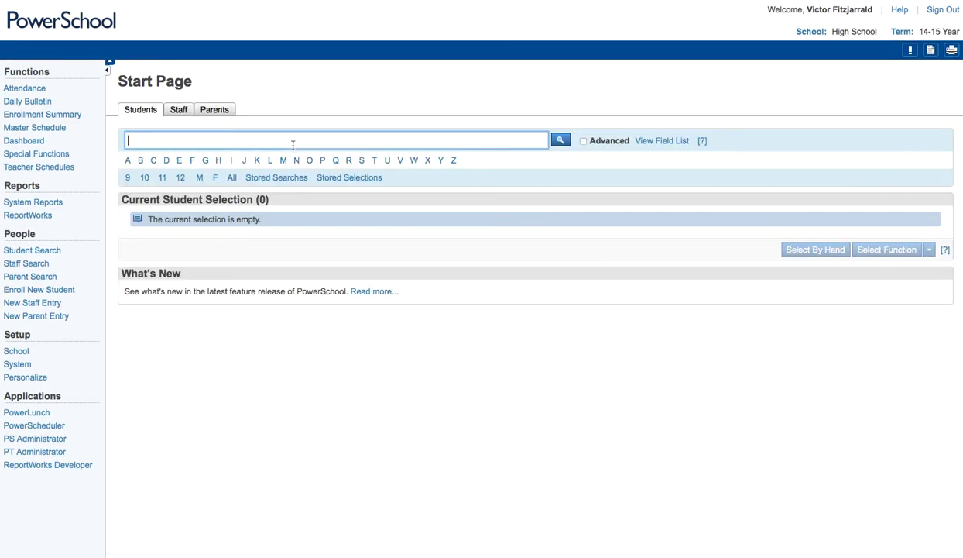
{"action": "left_click", "coordinate": [239, 180]}
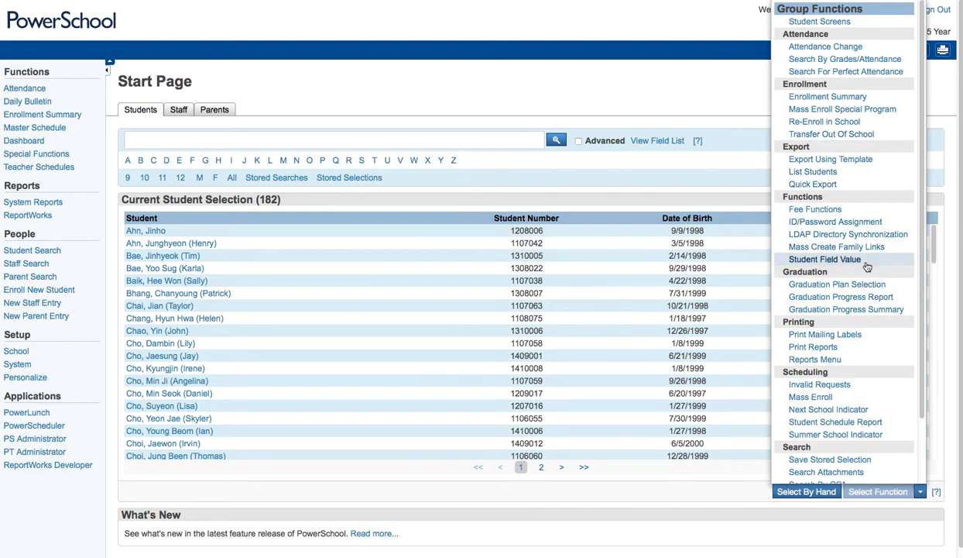
{"action": "left_click", "coordinate": [830, 345]}
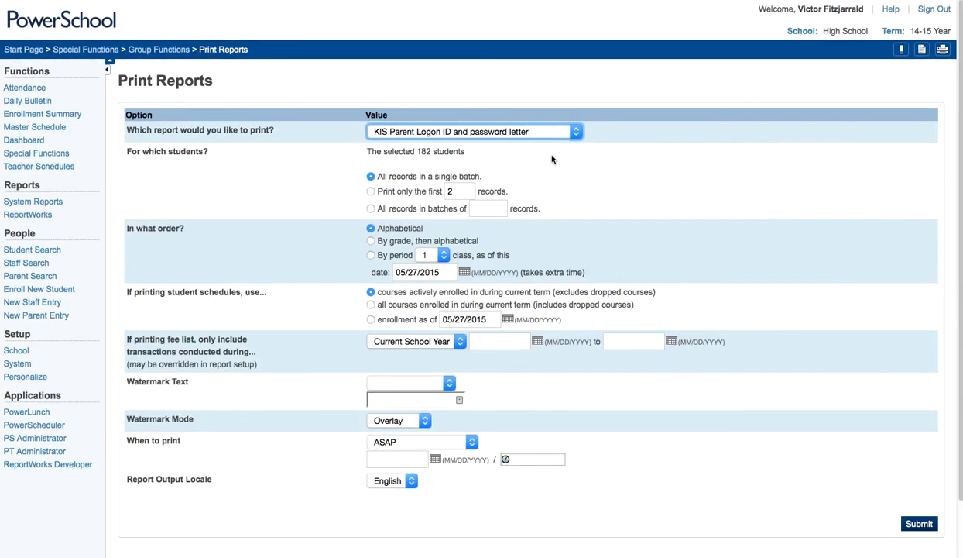
Print the 2013 KIS Semester Report Card Boarding (HS) report, ordered by period A.
{"action": "left_click", "coordinate": [549, 131]}
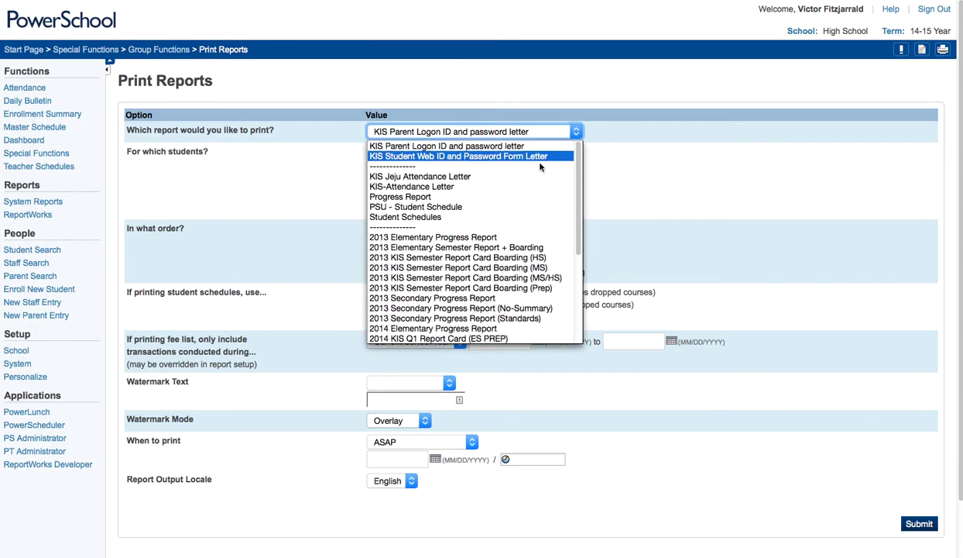
{"action": "left_click", "coordinate": [533, 258]}
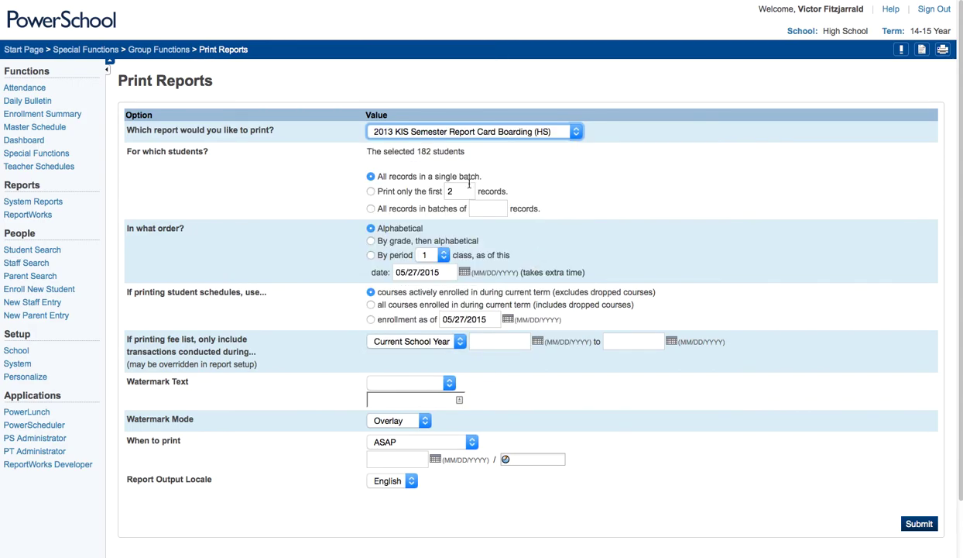
{"action": "left_click", "coordinate": [370, 255]}
{"action": "left_click", "coordinate": [444, 254]}
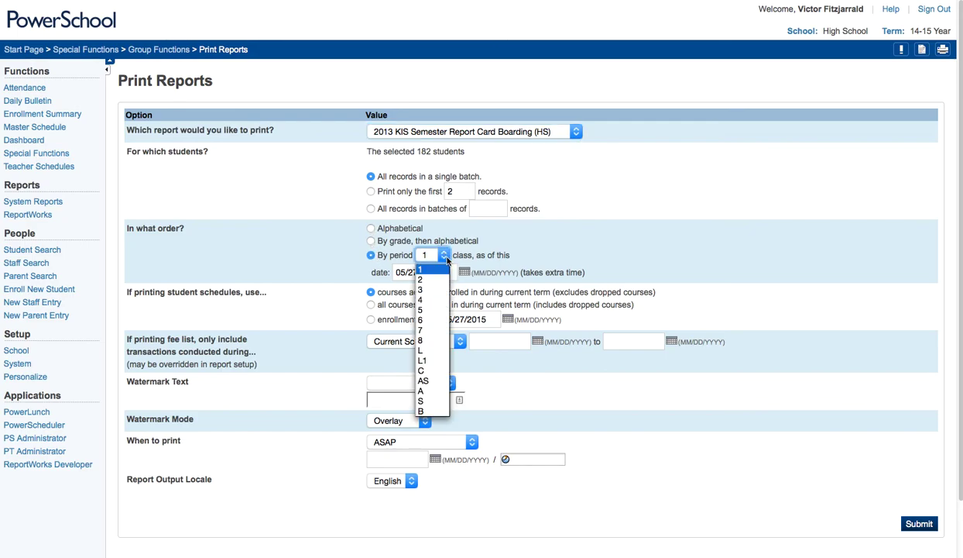
{"action": "left_click", "coordinate": [428, 390]}
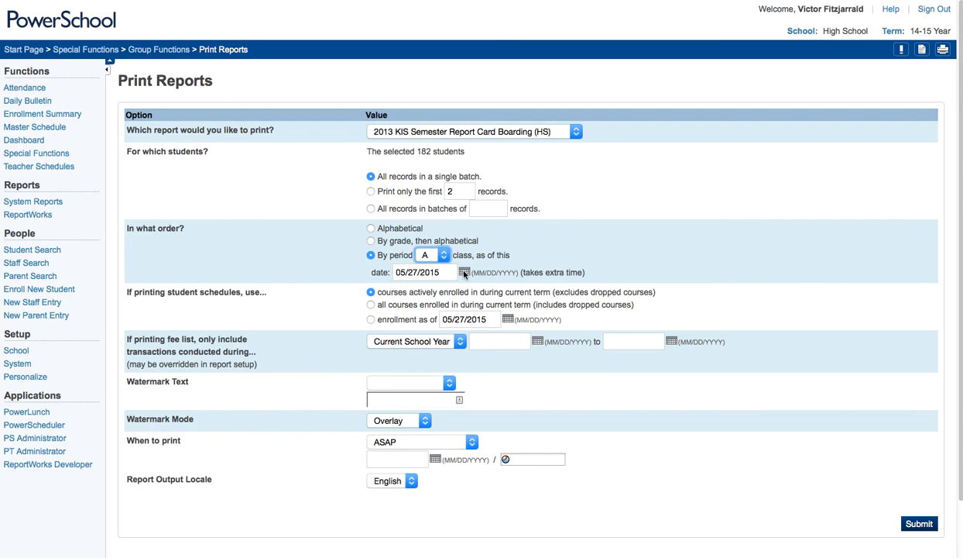